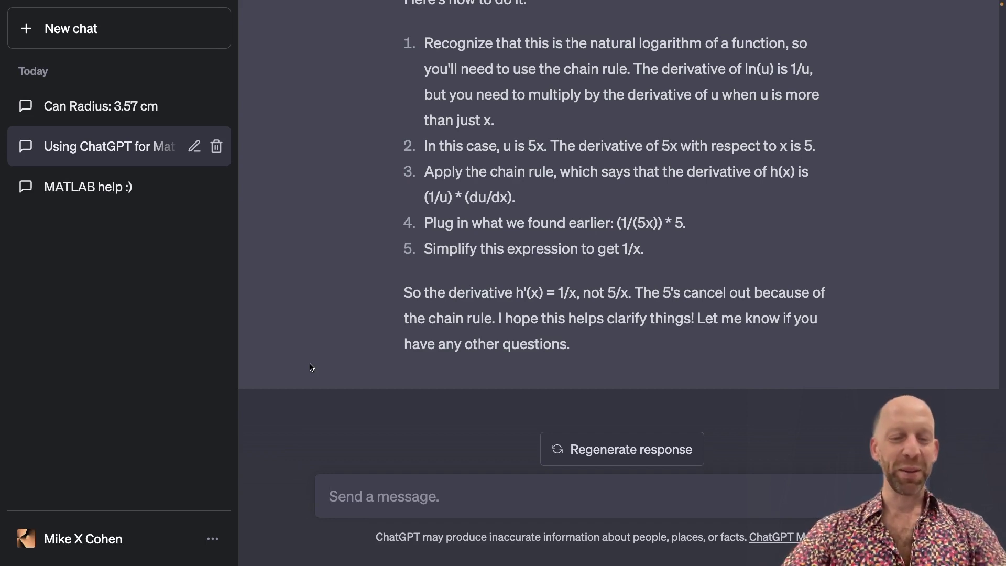
# Paste the request for a simple middle-school triangle theorem to prove into the message box
pyautogui.write('I’m in my 50’s and relearning math, as a hobby. I was good at math in school, but haven’t used it or thought about it in decades. I like geometry and I like proofs. Can you give me a simple geometry theorem that I can prove? Maybe something about triangles? Let’s start with an easy one, like something a middle-school student would be expected to solve.')
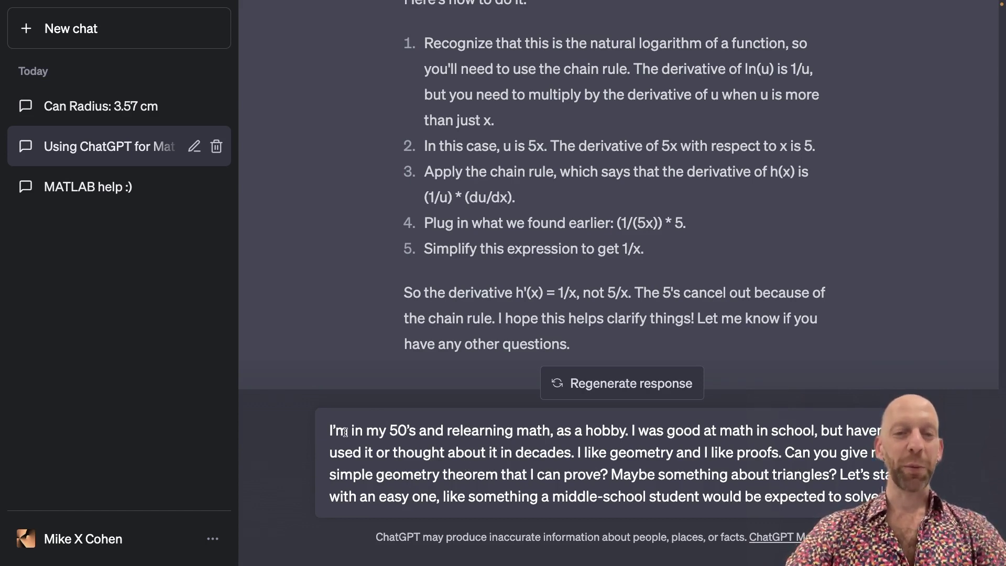
pyautogui.moveTo(335, 426); pyautogui.dragTo(434, 433)
pyautogui.click(433, 433)
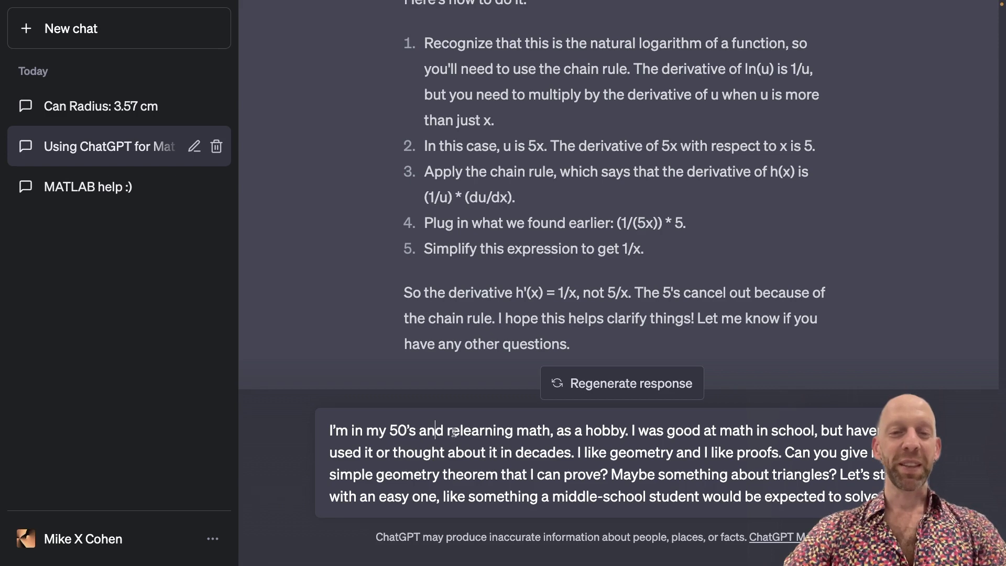
pyautogui.moveTo(448, 430); pyautogui.dragTo(591, 430)
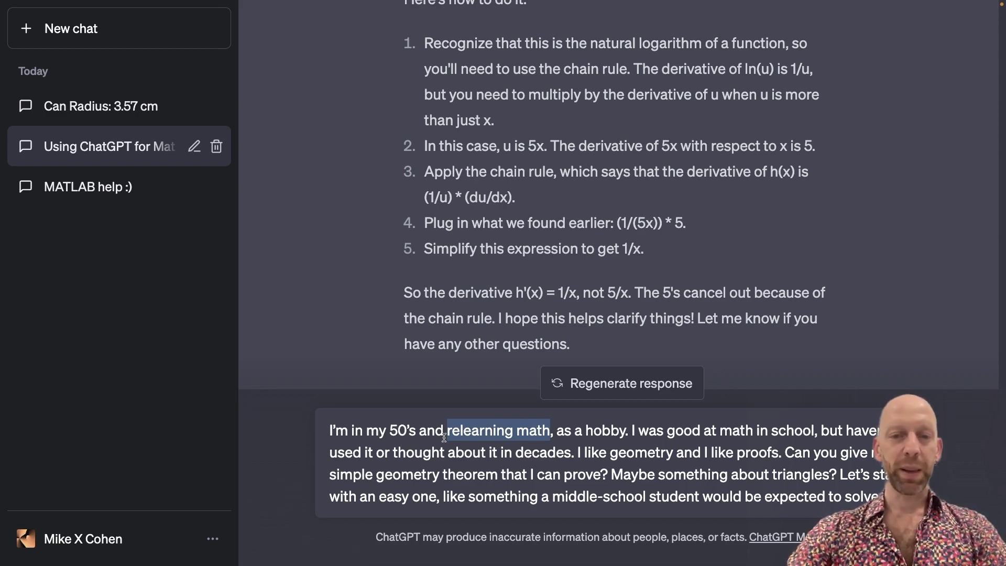
pyautogui.moveTo(390, 431); pyautogui.dragTo(528, 430)
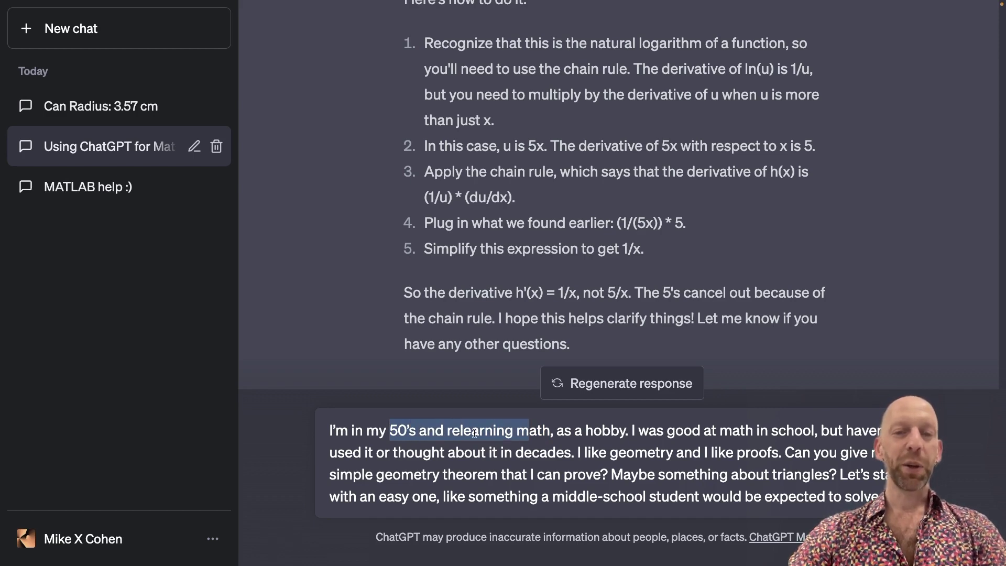
pyautogui.moveTo(606, 454); pyautogui.dragTo(693, 453)
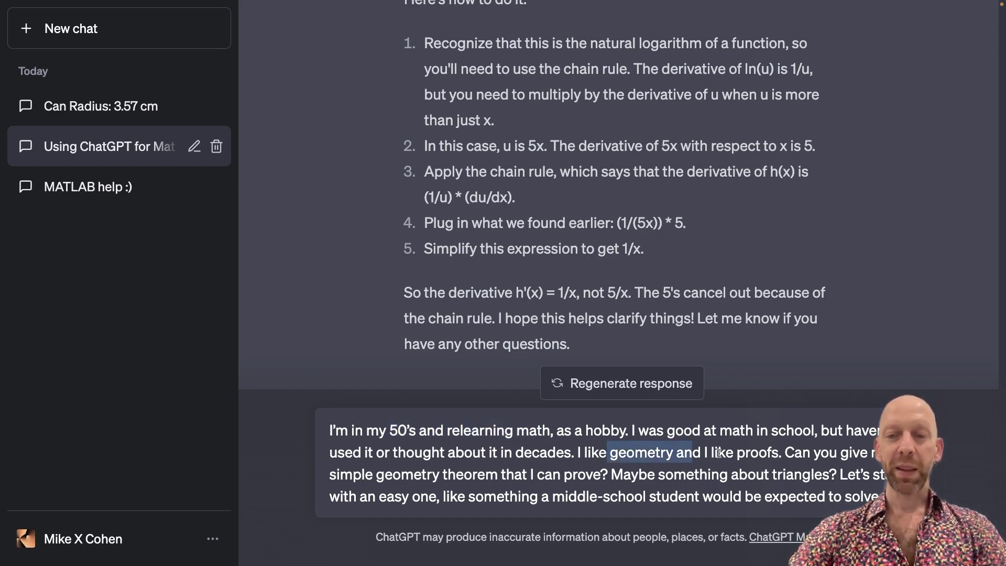
pyautogui.click(757, 452)
pyautogui.doubleClick(757, 452)
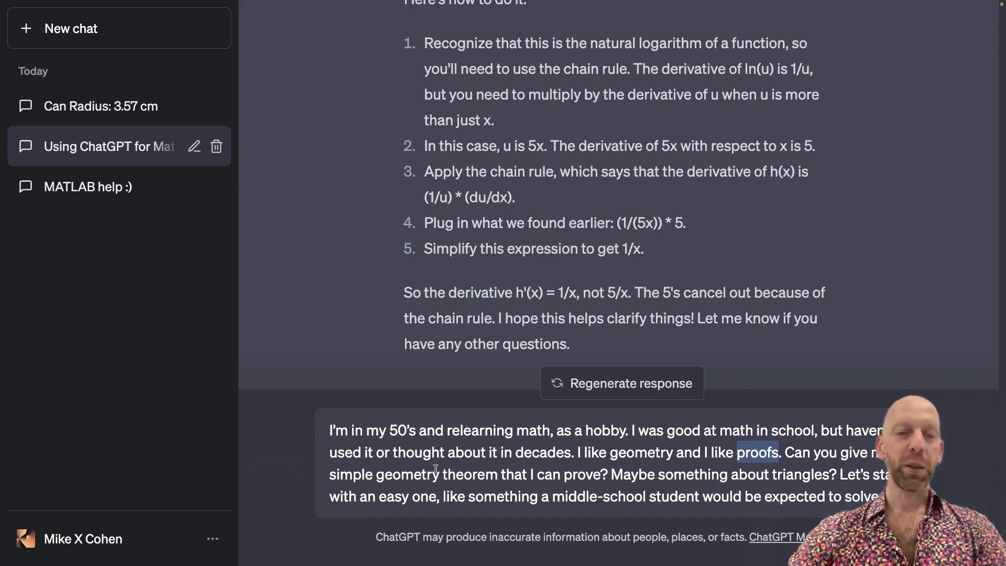
pyautogui.doubleClick(339, 475)
pyautogui.moveTo(339, 475); pyautogui.dragTo(583, 473)
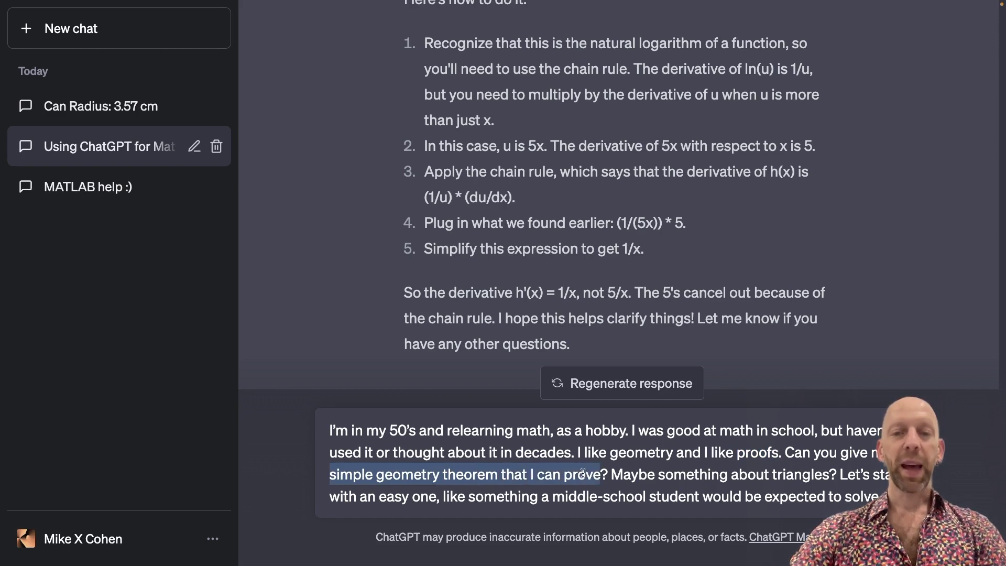
pyautogui.click(582, 474)
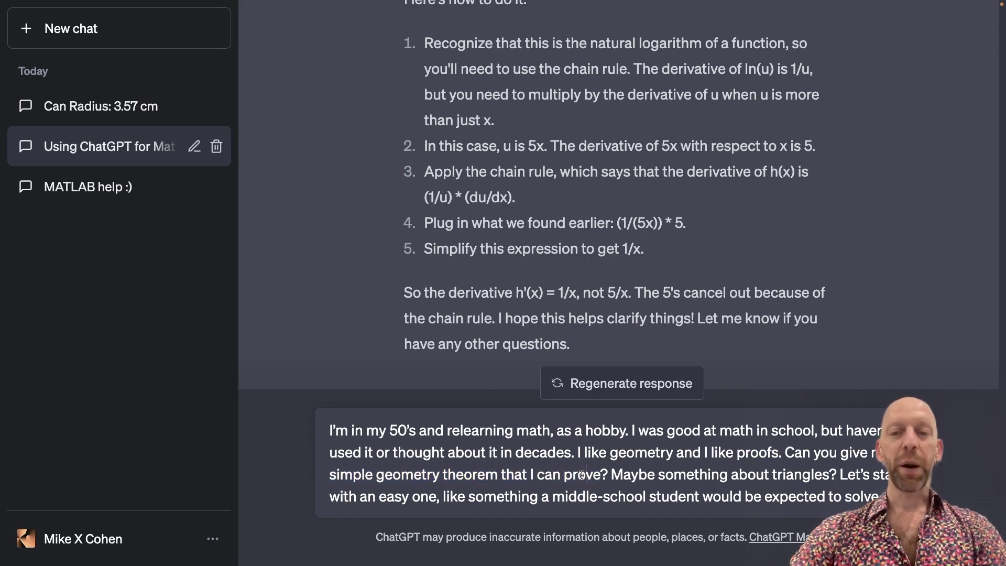
pyautogui.doubleClick(666, 475)
pyautogui.moveTo(666, 475); pyautogui.dragTo(825, 467)
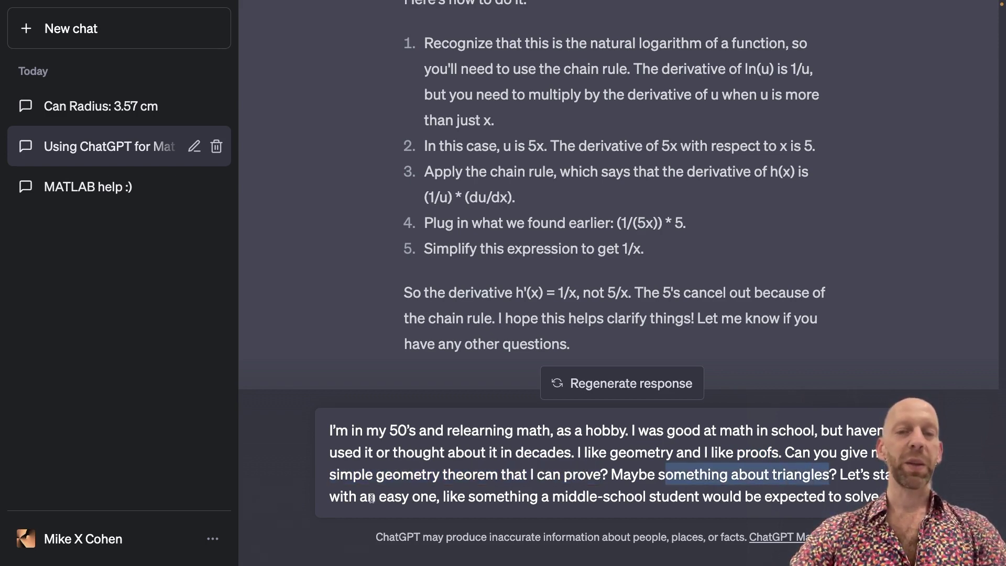
pyautogui.click(441, 499)
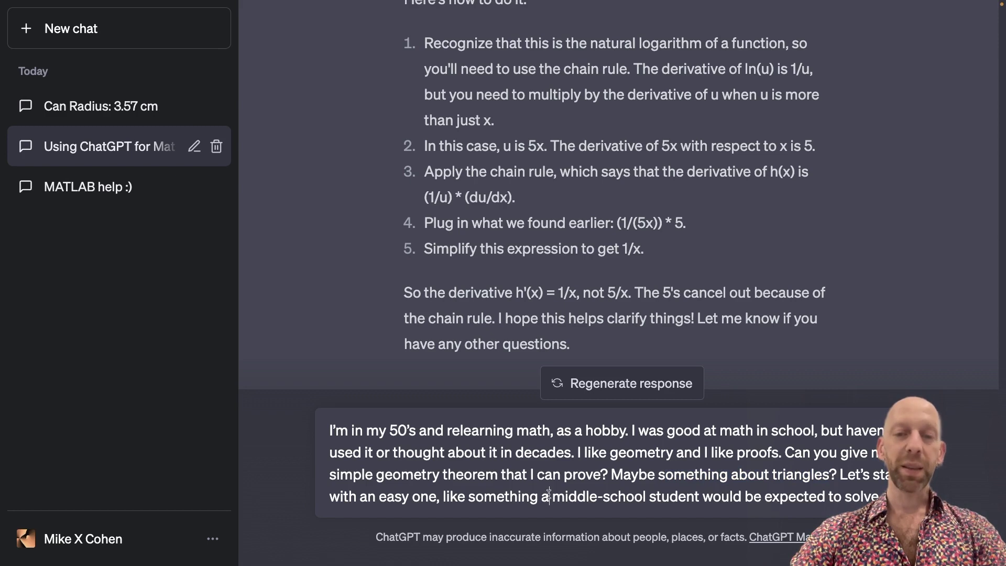
pyautogui.doubleClick(577, 496)
pyautogui.moveTo(577, 496); pyautogui.dragTo(779, 496)
pyautogui.click(726, 476)
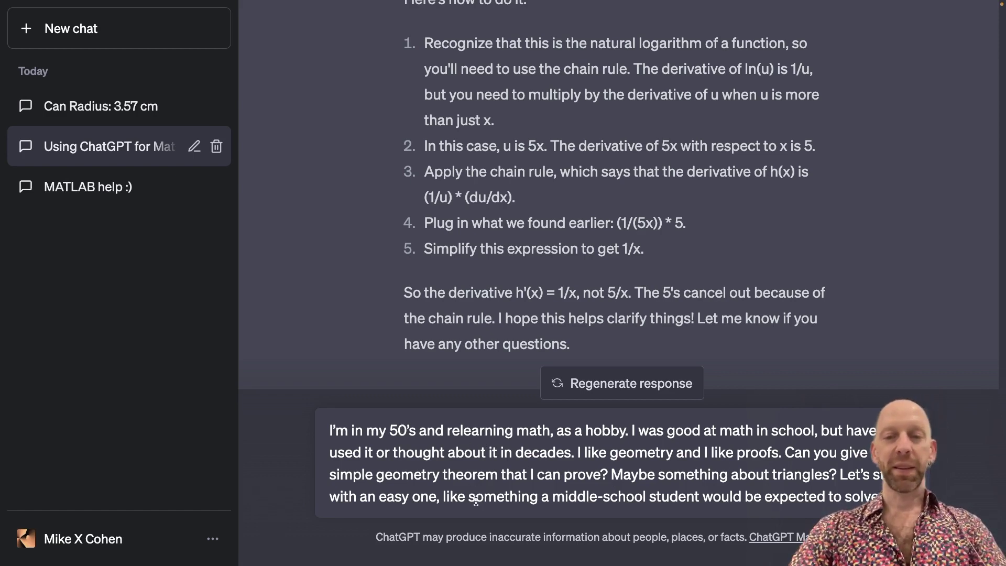
# Review the pasted middle-school triangle theorem question and submit it
pyautogui.moveTo(504, 497); pyautogui.dragTo(631, 496)
pyautogui.click(582, 483)
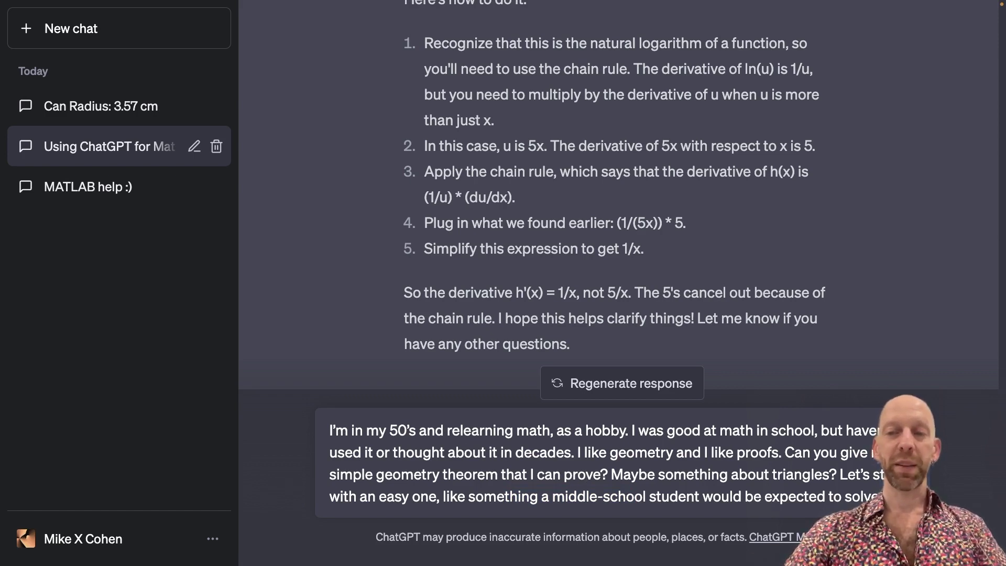
pyautogui.press('Return')
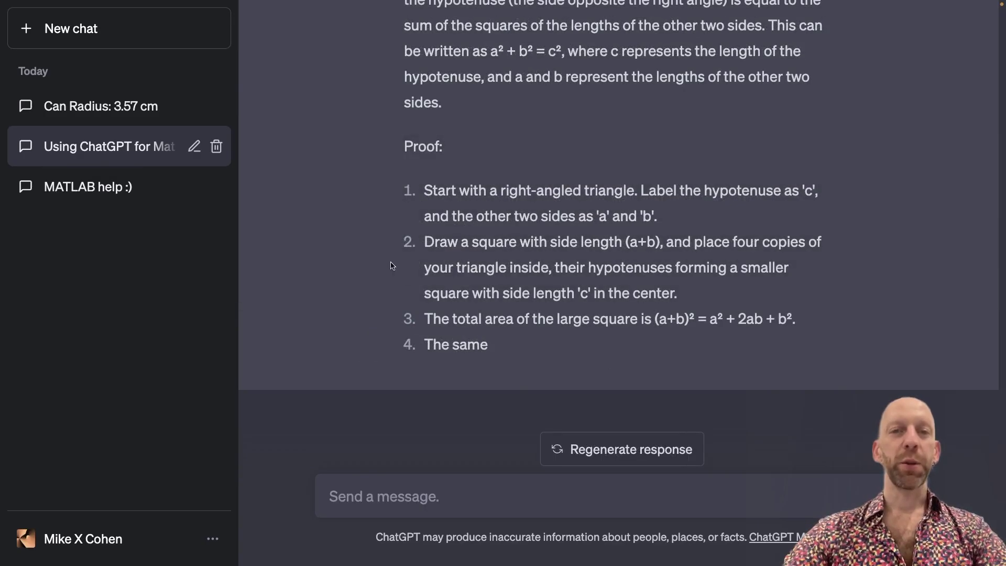
# Highlight the Pythagorean reply's key parts: the math-interest remark, a² + b² = c², and the Proof: heading
pyautogui.scroll(5, 390, 265)
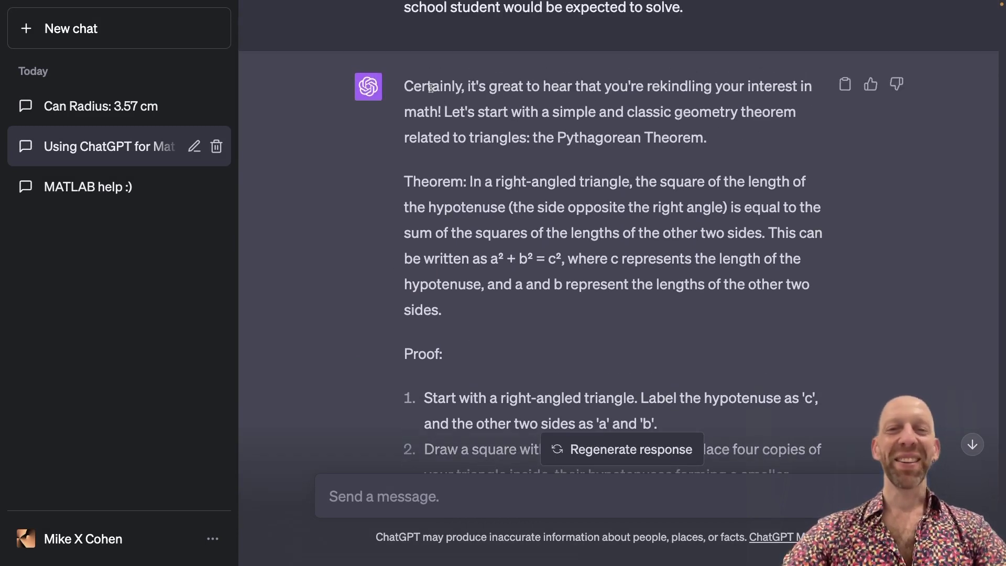
pyautogui.moveTo(488, 88); pyautogui.dragTo(442, 110)
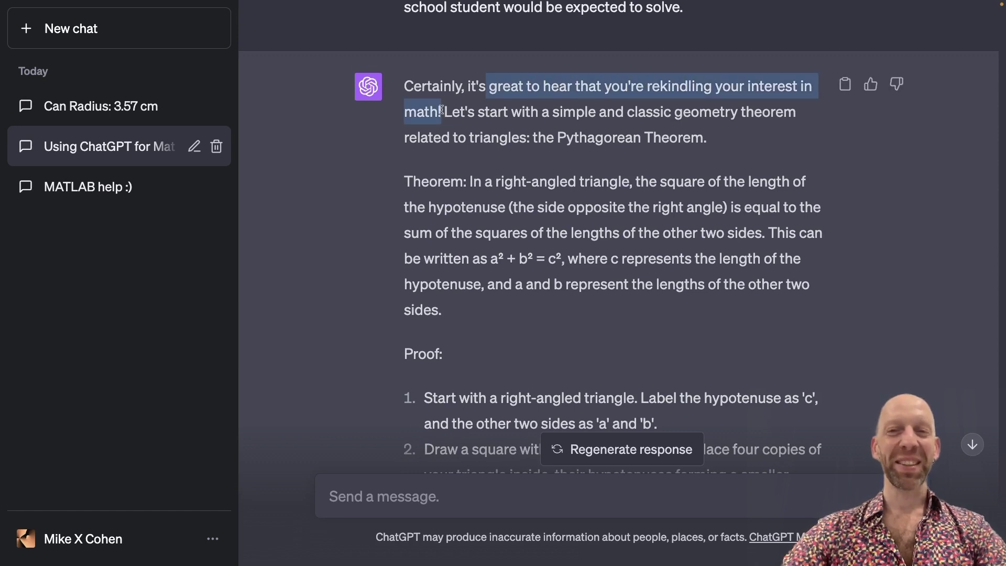
pyautogui.click(535, 129)
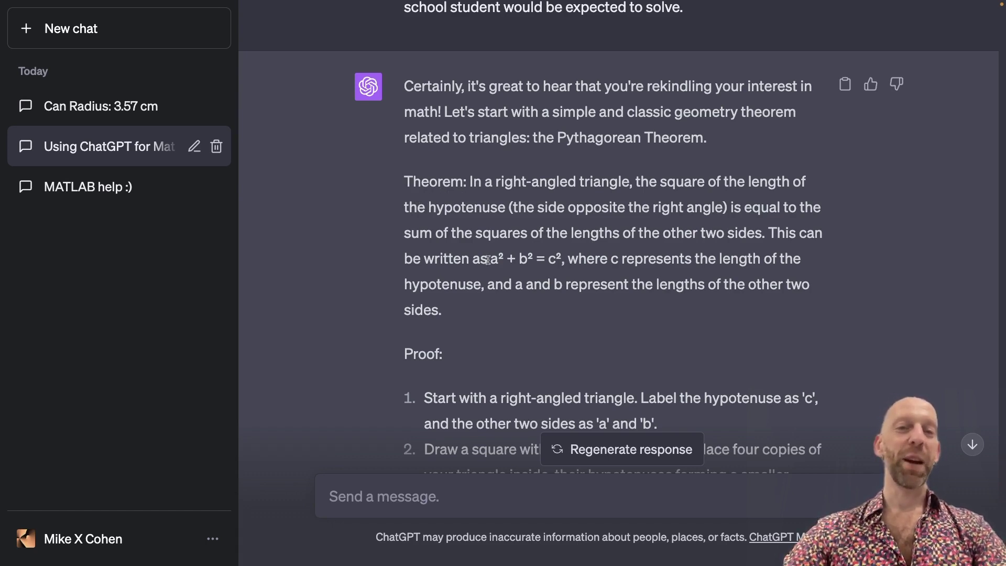
pyautogui.moveTo(488, 259); pyautogui.dragTo(564, 260)
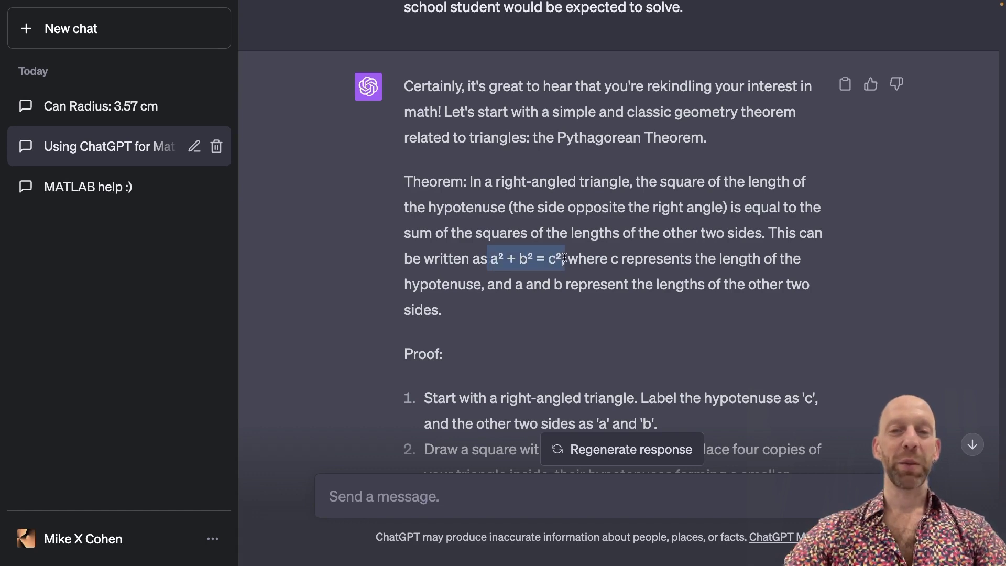
pyautogui.click(445, 261)
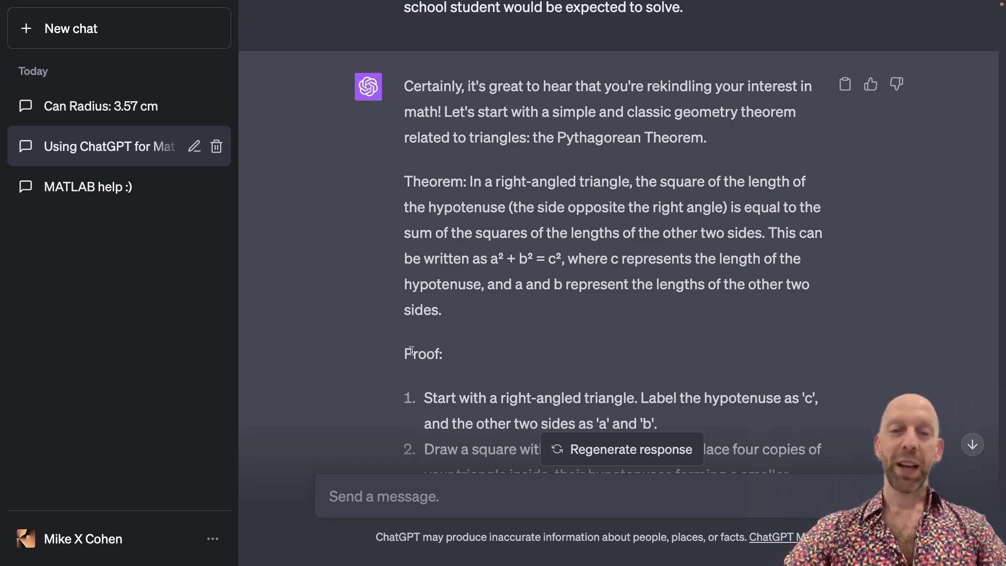
pyautogui.moveTo(407, 353); pyautogui.dragTo(460, 357)
pyautogui.scroll(-3, 435, 262)
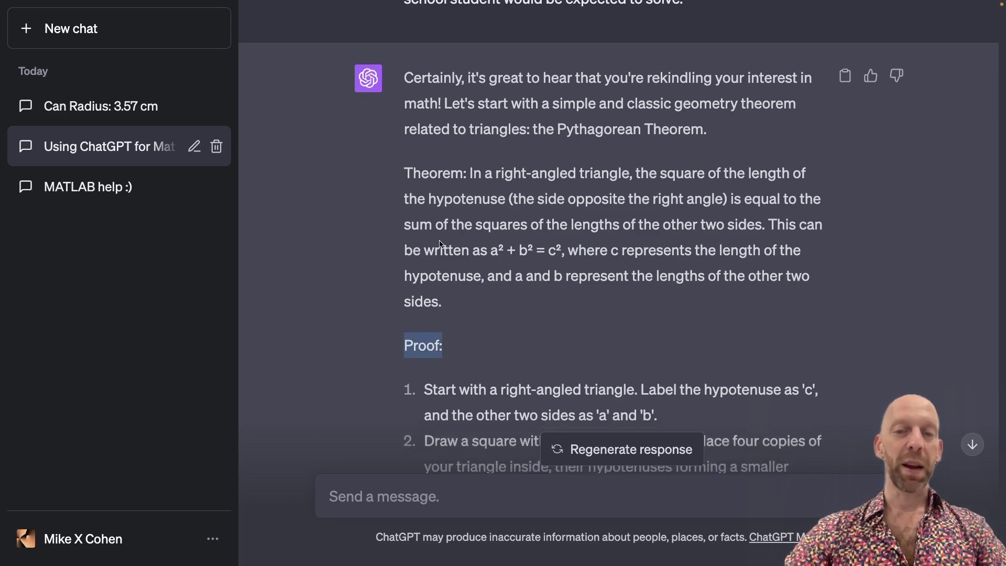
pyautogui.scroll(5, 484, 195)
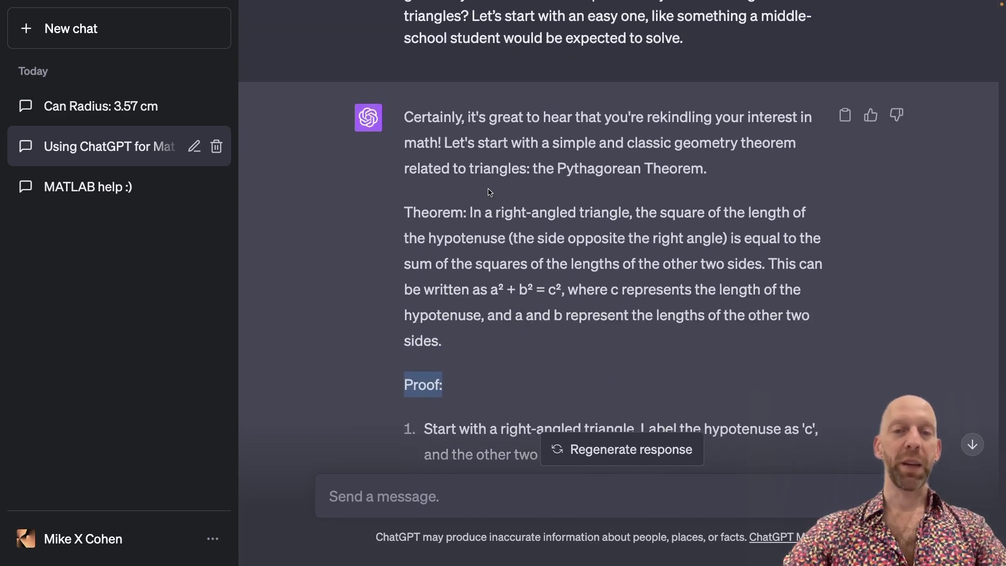
pyautogui.scroll(3, 491, 190)
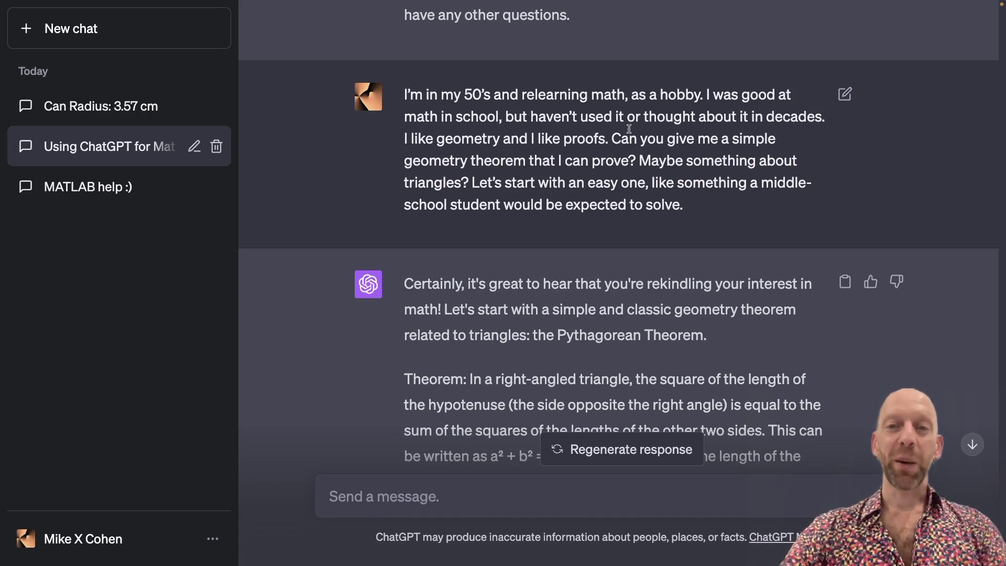
pyautogui.moveTo(612, 139); pyautogui.dragTo(624, 160)
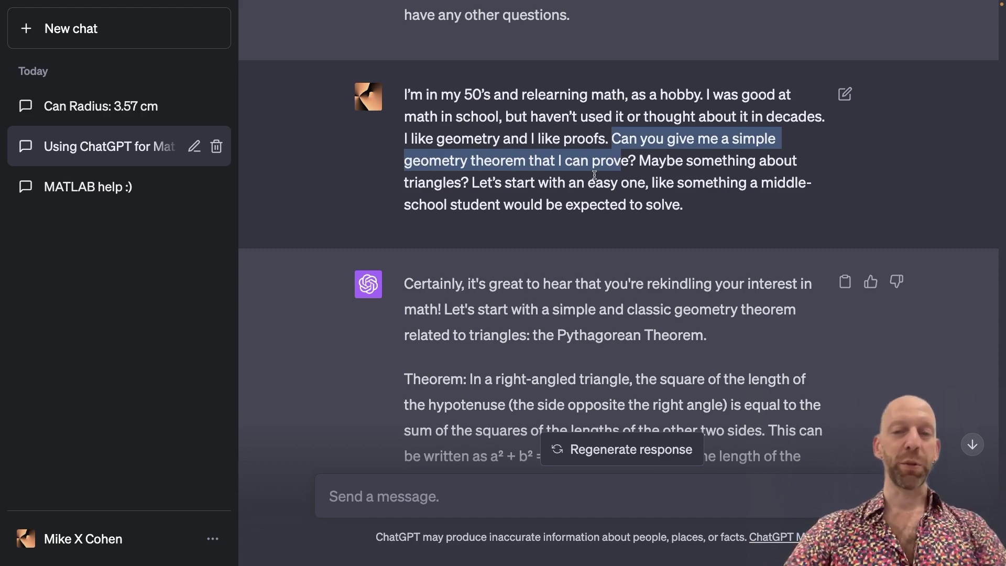
pyautogui.scroll(-8, 594, 175)
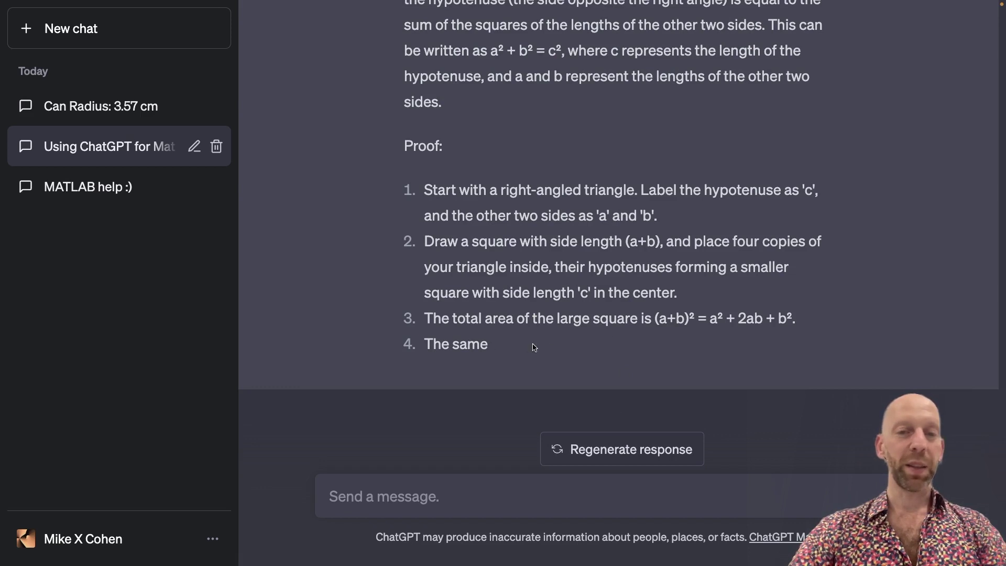
pyautogui.moveTo(514, 355); pyautogui.dragTo(445, 5)
pyautogui.click(514, 258)
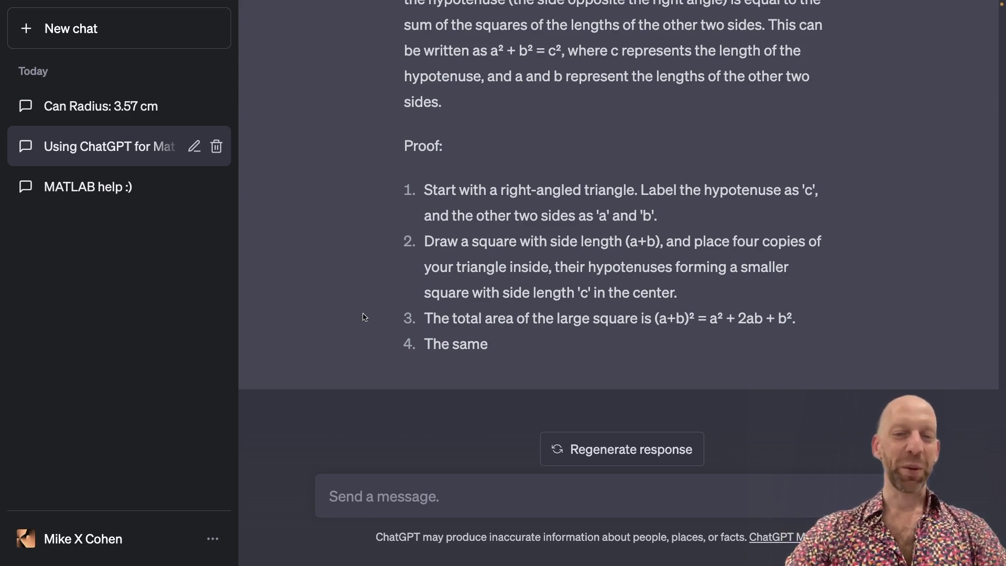
pyautogui.click(366, 498)
# Paste the university-level triangle proof question, add 'Please do not give me the answer', and send
pyautogui.write('OK, that was fun, but maybe I remember more math than I thought I did. Can you give me another one? I like thinking about triangles and proofs; how about one that would be an appropriate level of difficulty for a university course on proofs in mathematics?')
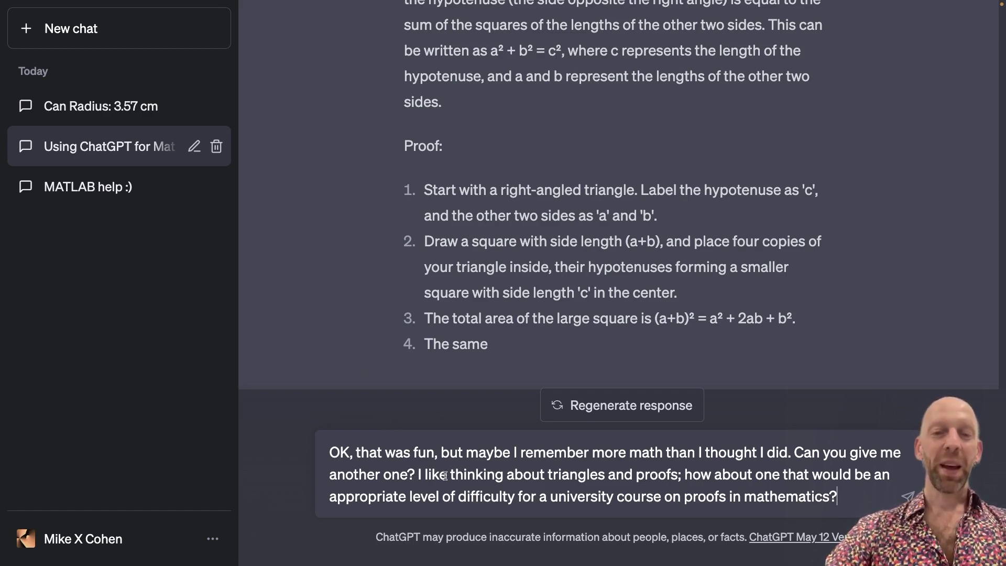
pyautogui.moveTo(447, 475); pyautogui.dragTo(704, 476)
pyautogui.click(703, 475)
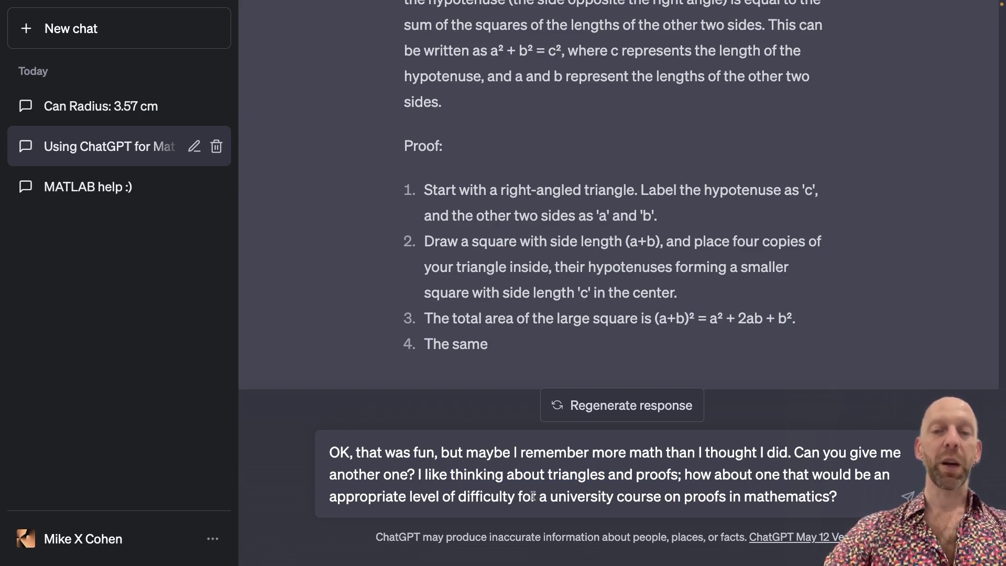
pyautogui.moveTo(532, 496); pyautogui.dragTo(735, 499)
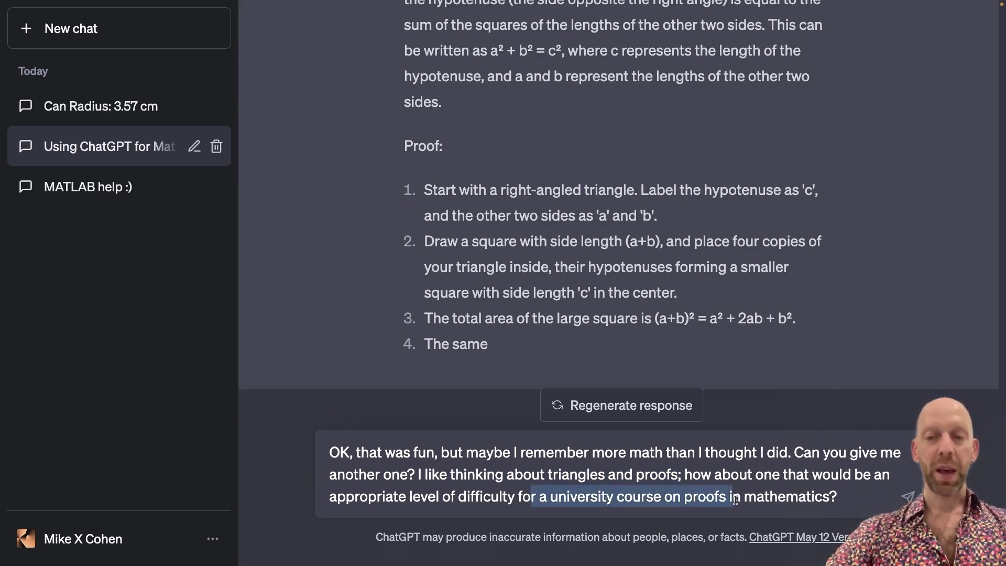
pyautogui.click(676, 481)
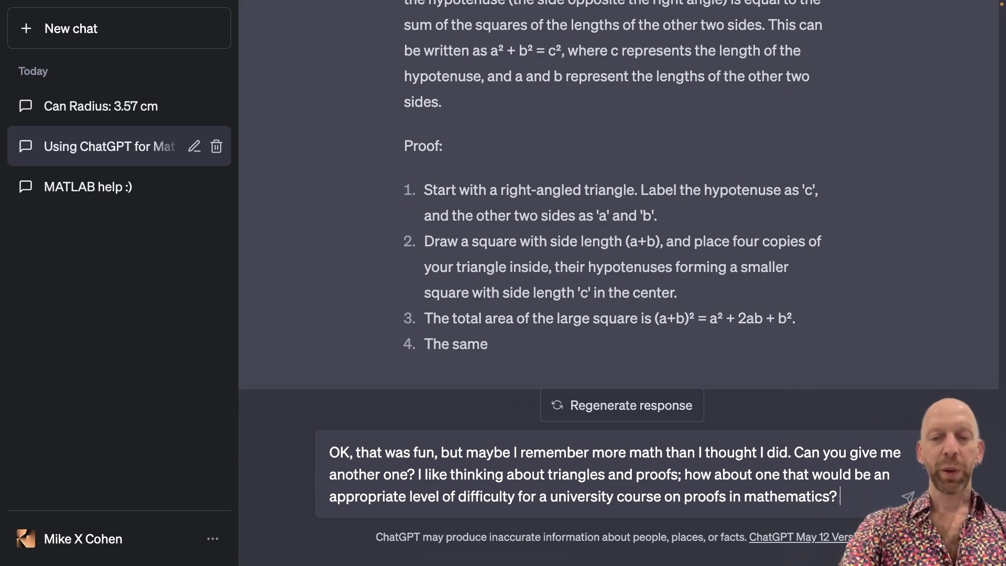
pyautogui.write('Please do not giv')
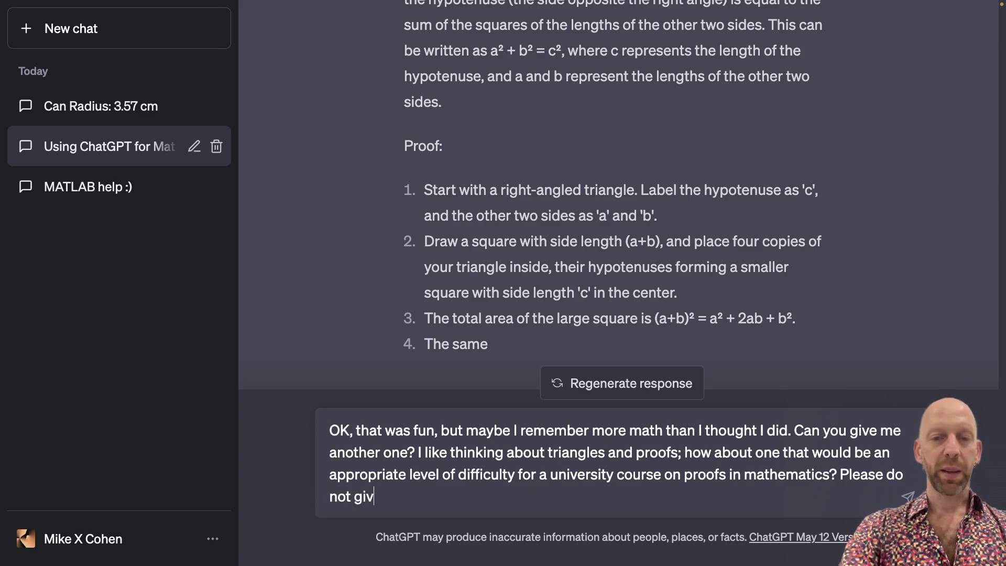
pyautogui.write('e me the answer, j')
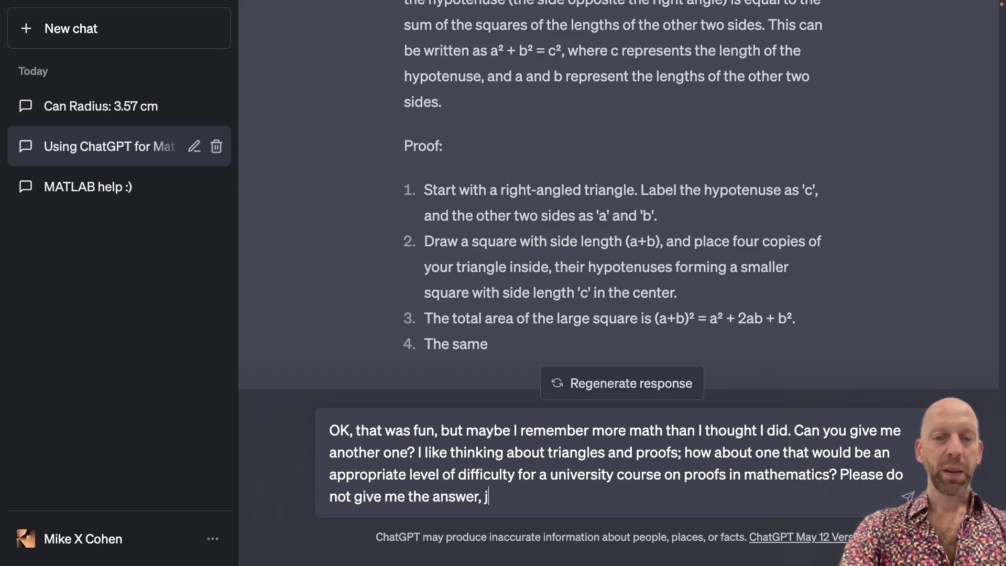
pyautogui.write('ust the problem and')
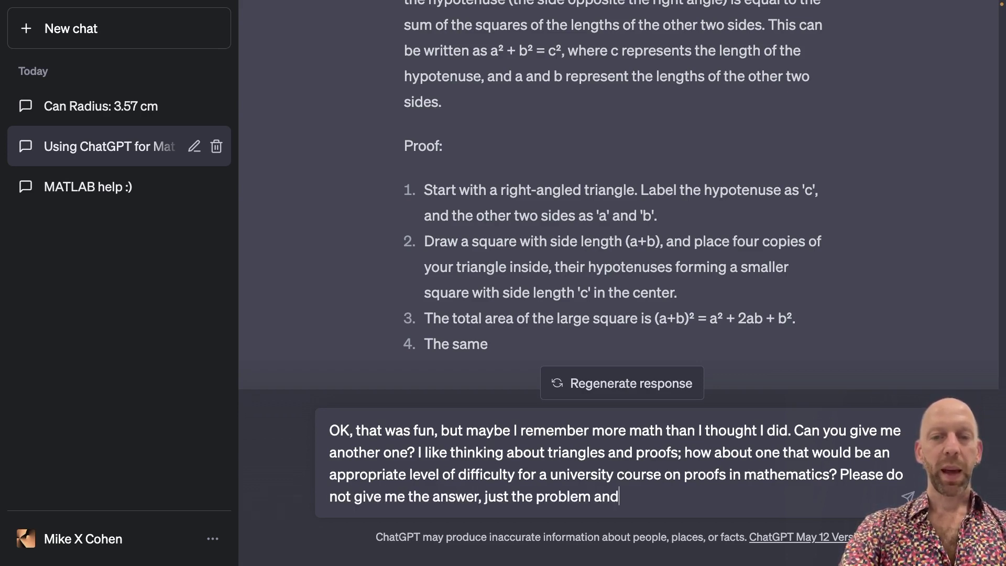
pyautogui.write(" I'll see if I")
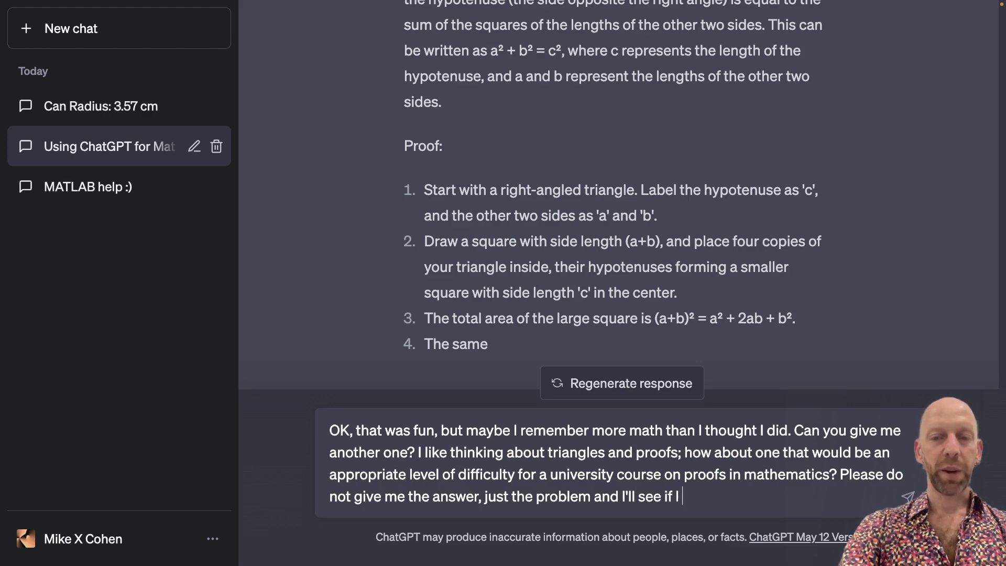
pyautogui.write(' can prove it on my own.')
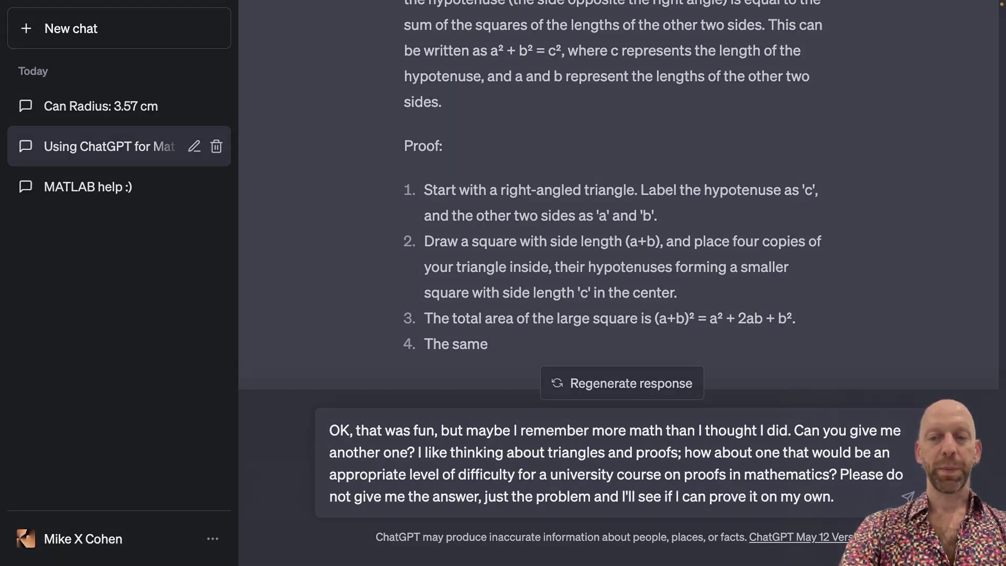
pyautogui.press('Return')
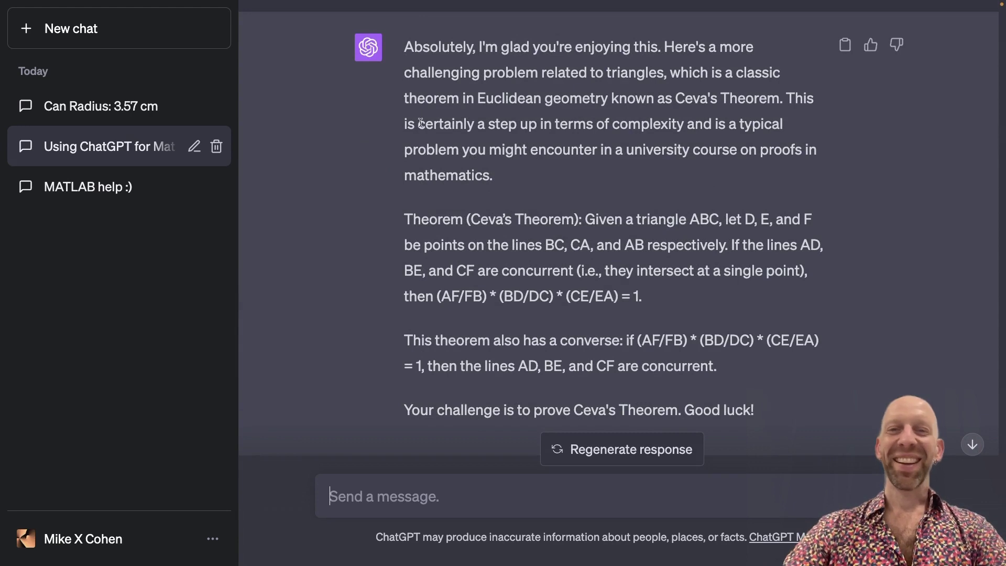
pyautogui.moveTo(412, 127); pyautogui.dragTo(650, 126)
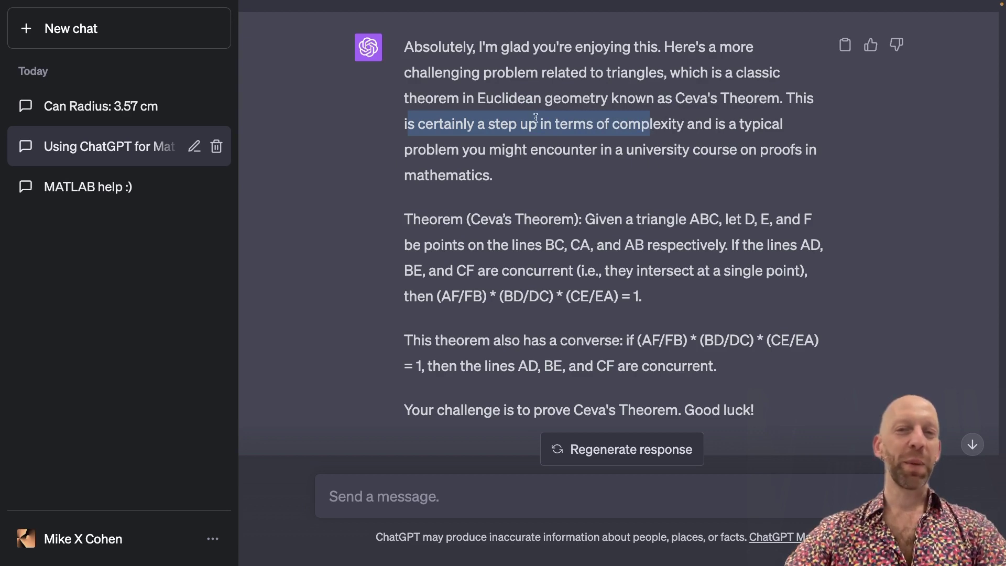
pyautogui.moveTo(624, 149); pyautogui.dragTo(467, 177)
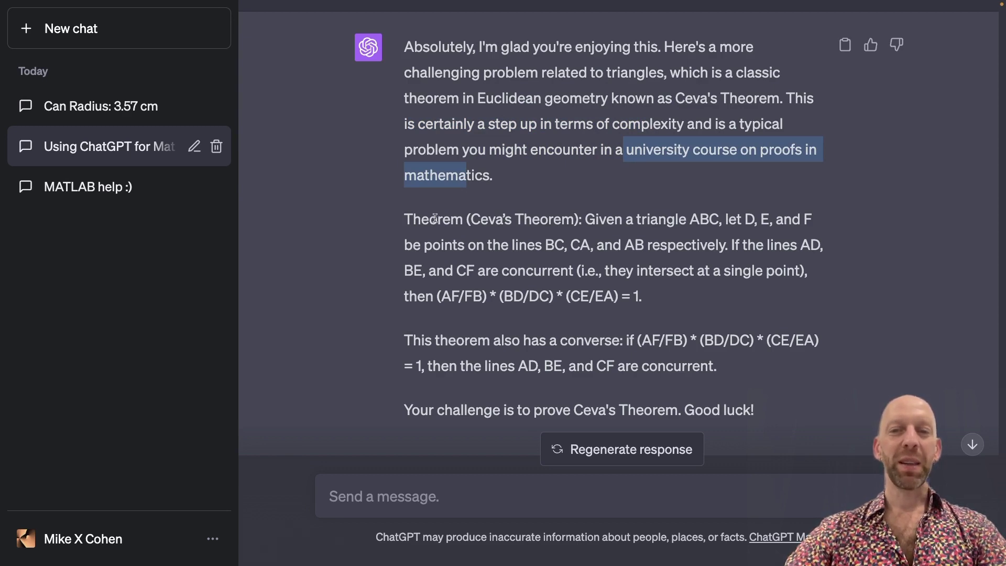
pyautogui.moveTo(436, 218); pyautogui.dragTo(642, 296)
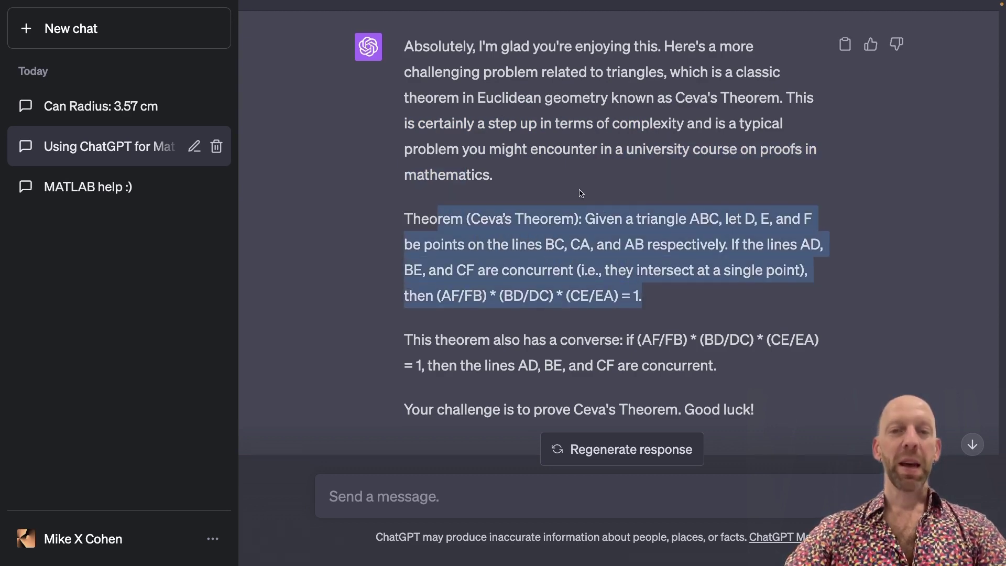
pyautogui.scroll(-2, 580, 193)
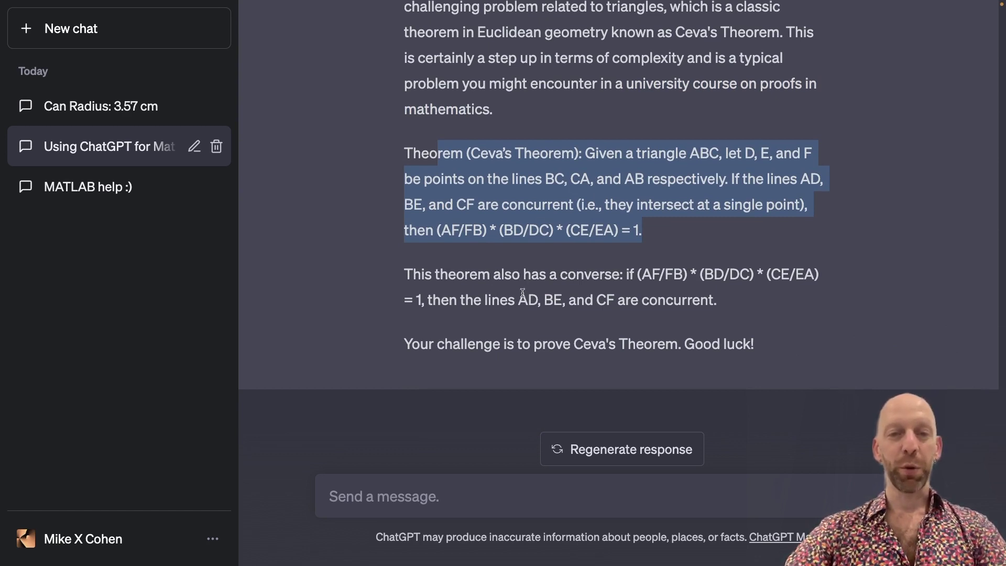
pyautogui.doubleClick(427, 346)
pyautogui.moveTo(427, 346); pyautogui.dragTo(648, 343)
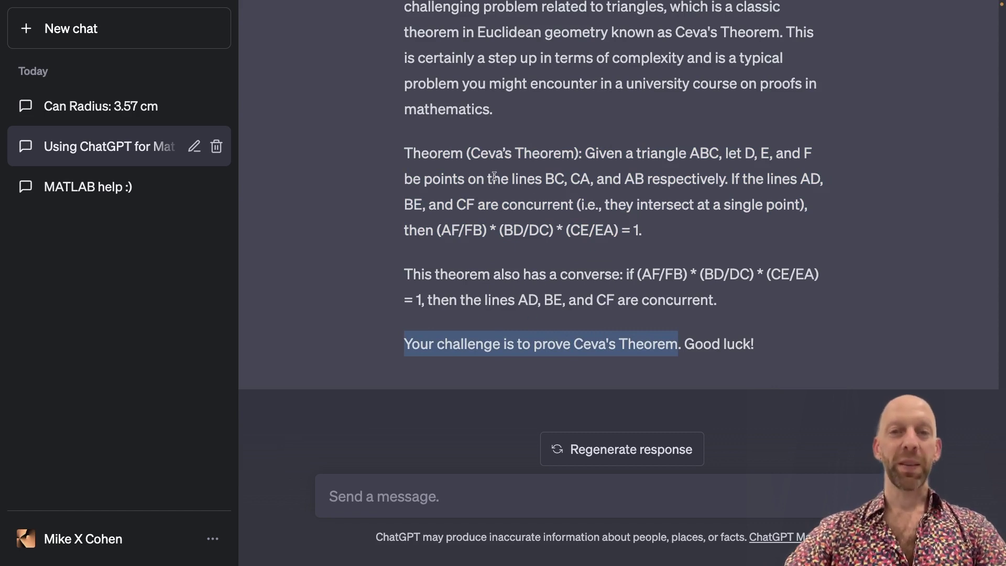
pyautogui.moveTo(488, 178); pyautogui.dragTo(587, 249)
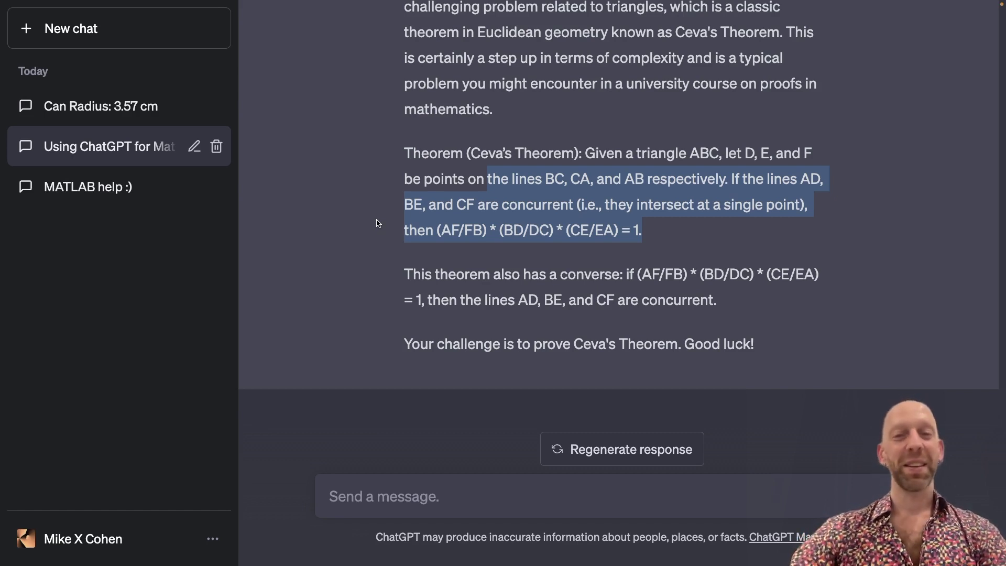
pyautogui.scroll(2, 379, 223)
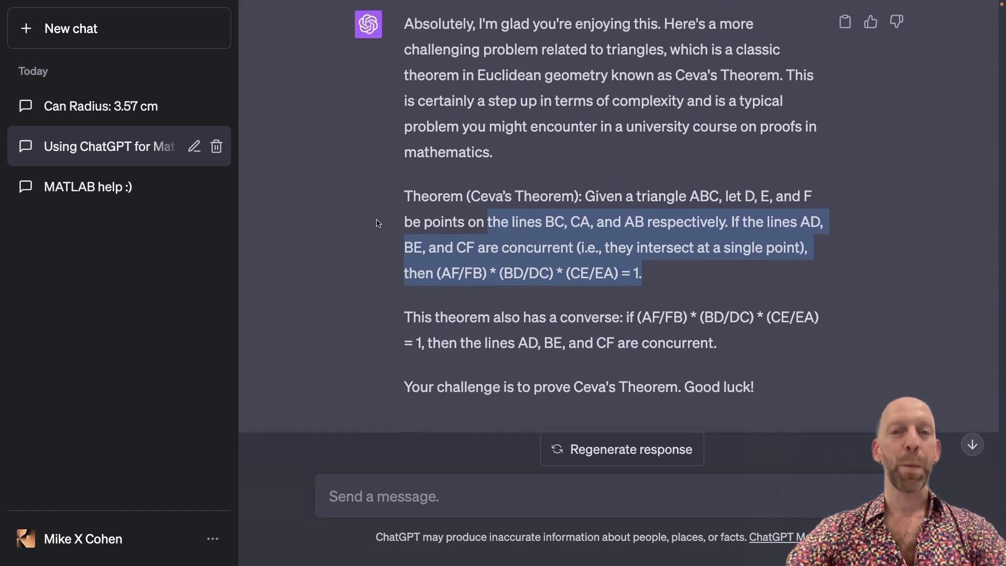